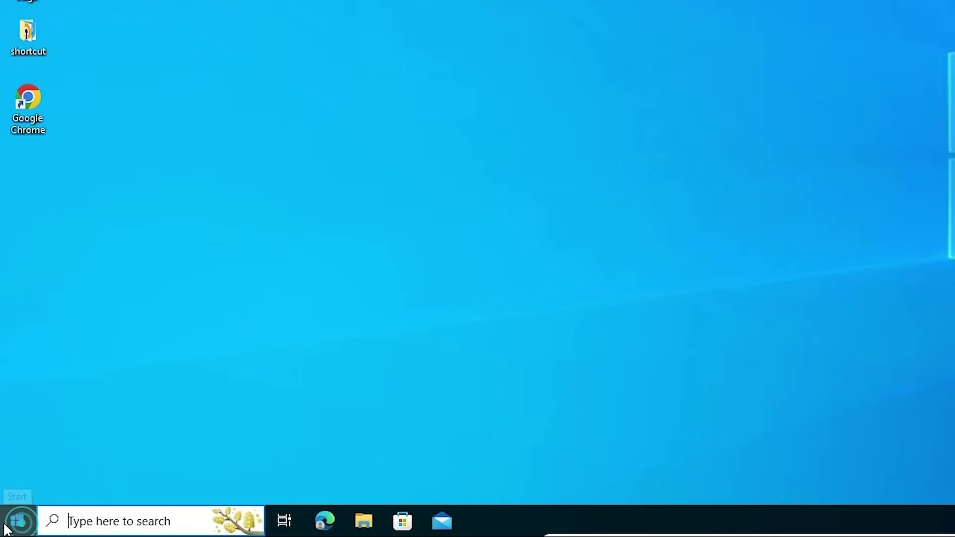
Search the Start menu for 'mail' and launch the Mail app
left_click(6, 528)
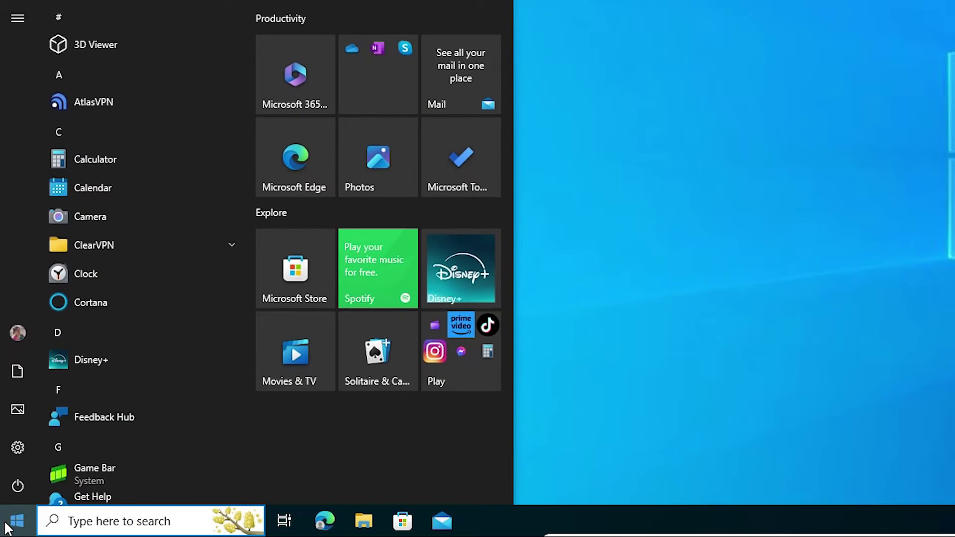
type("mail")
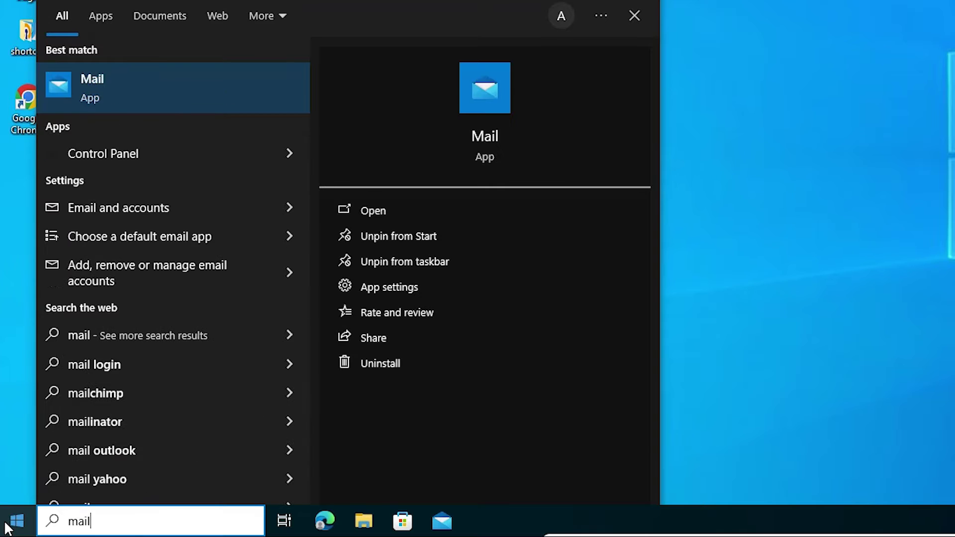
left_click(141, 79)
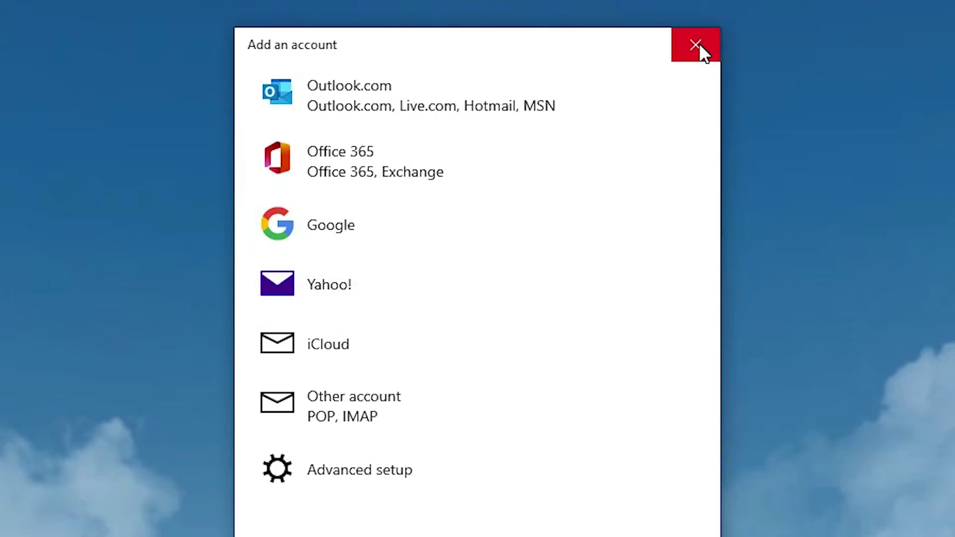
Dismiss the account list, then add a new account with Google as the provider
left_click(698, 44)
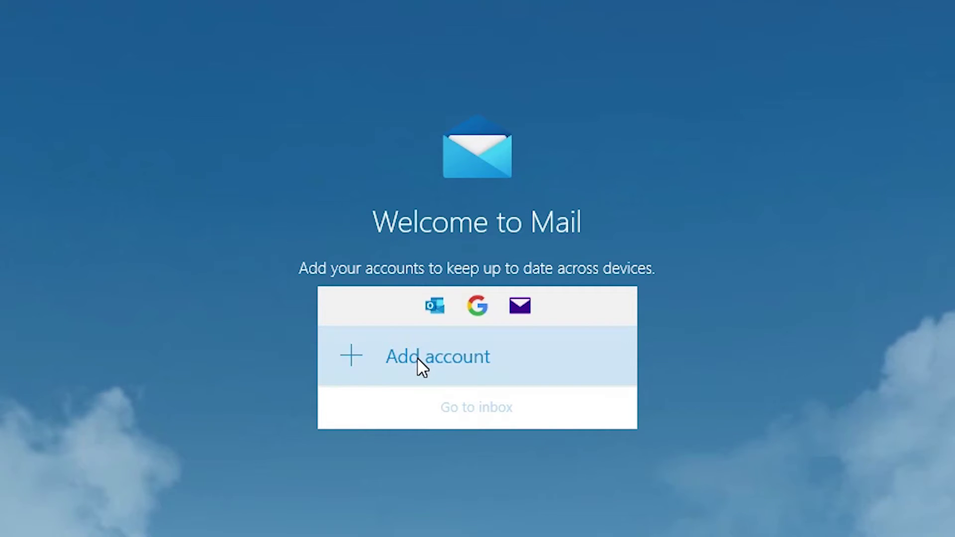
left_click(462, 368)
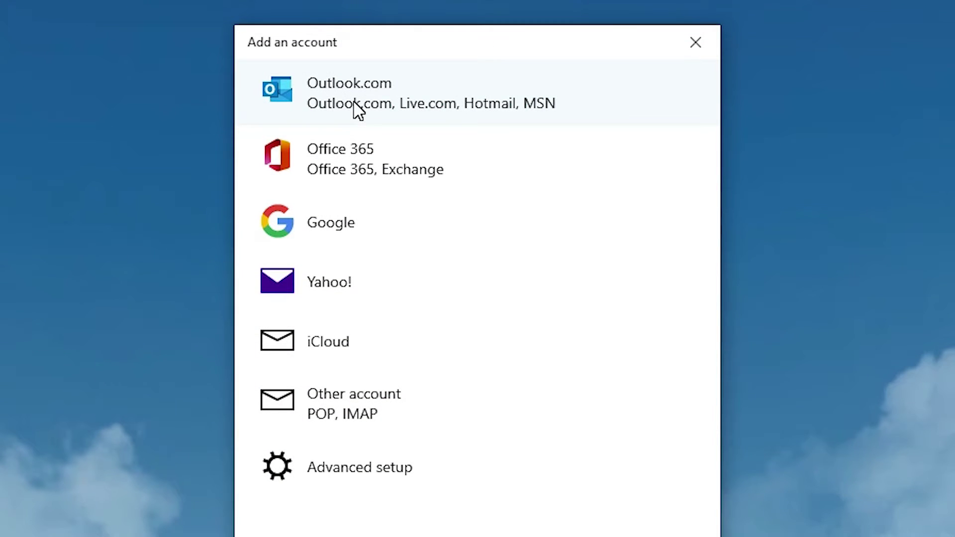
left_click(372, 239)
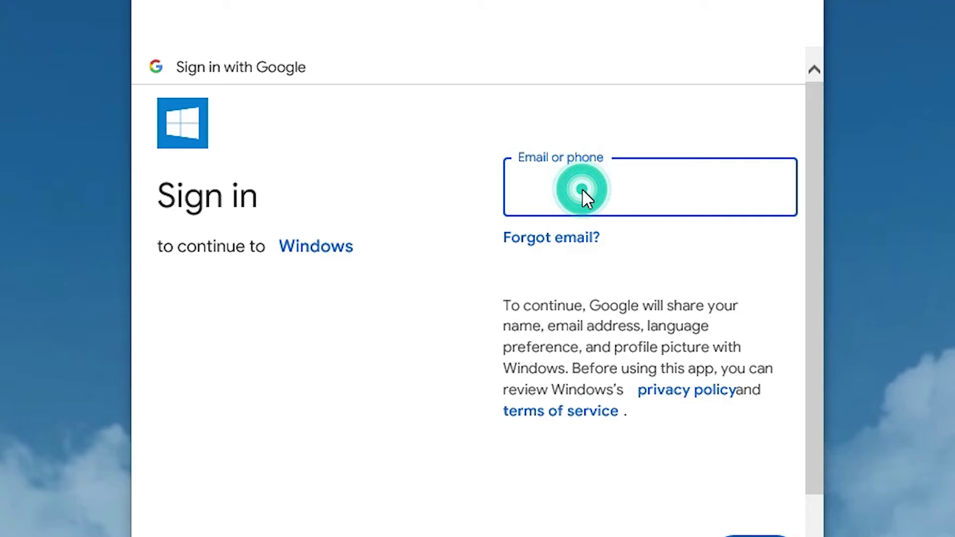
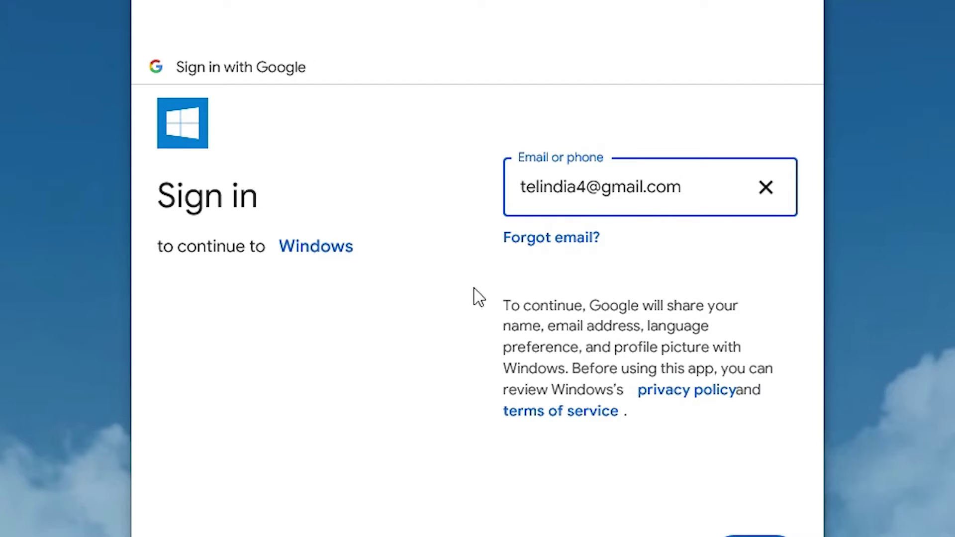
Enter the Gmail address, then paste and submit the account password
left_click(705, 486)
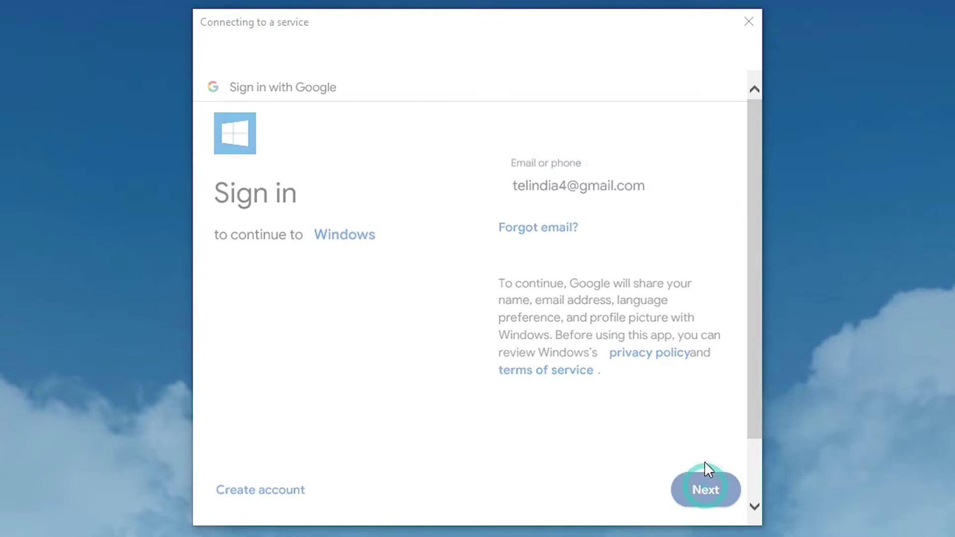
left_click(577, 229)
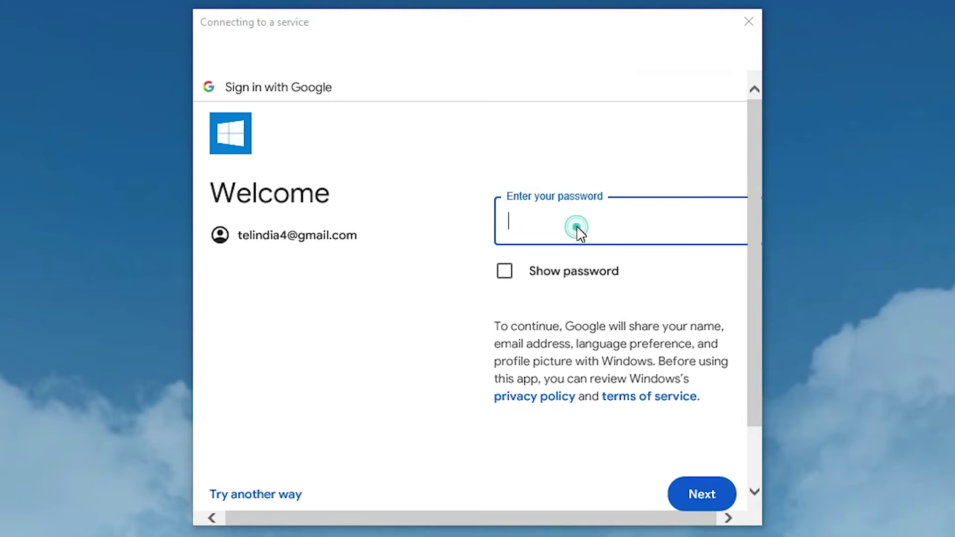
key("ctrl+v")
left_click(719, 491)
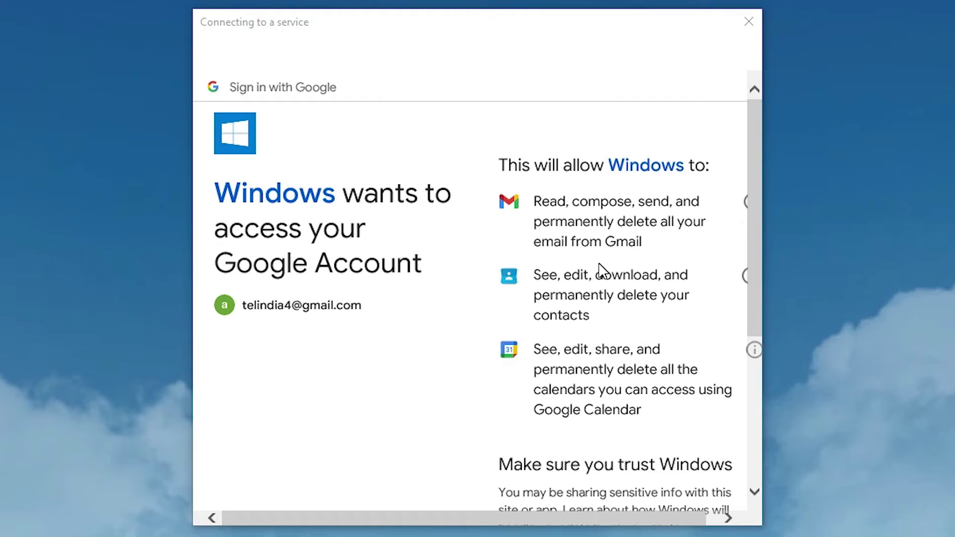
Allow Windows access to the Google account, enter a sender name, and sign in
scroll(588, 281, "down", 5)
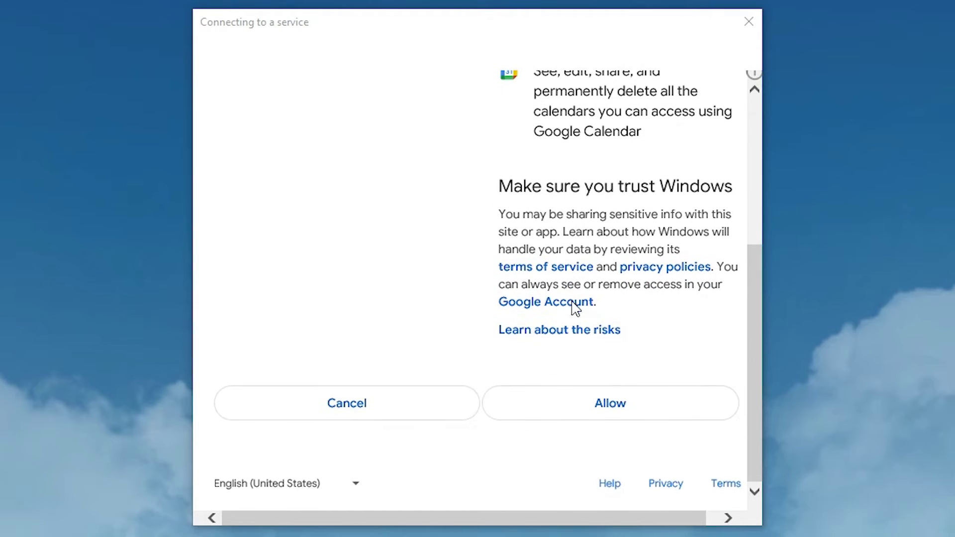
left_click(634, 407)
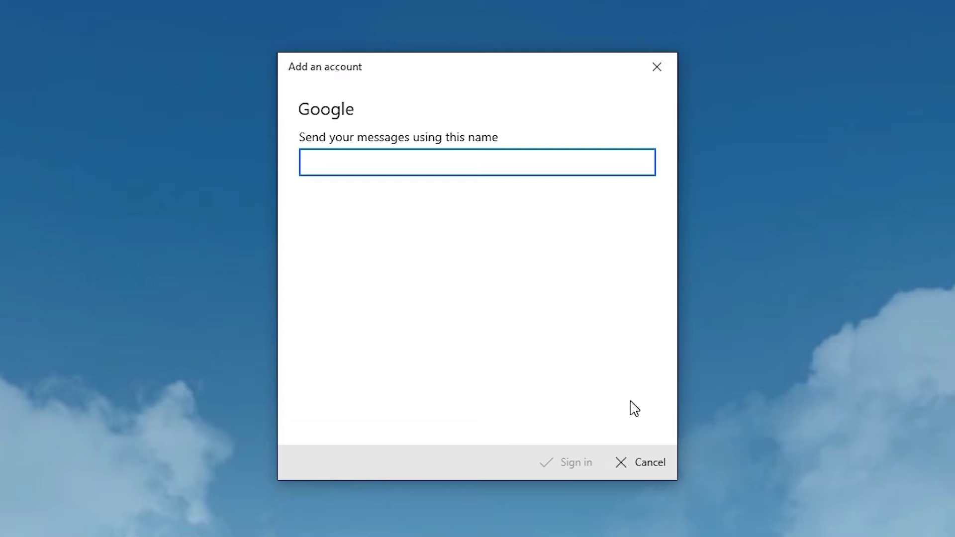
type("Abhijit")
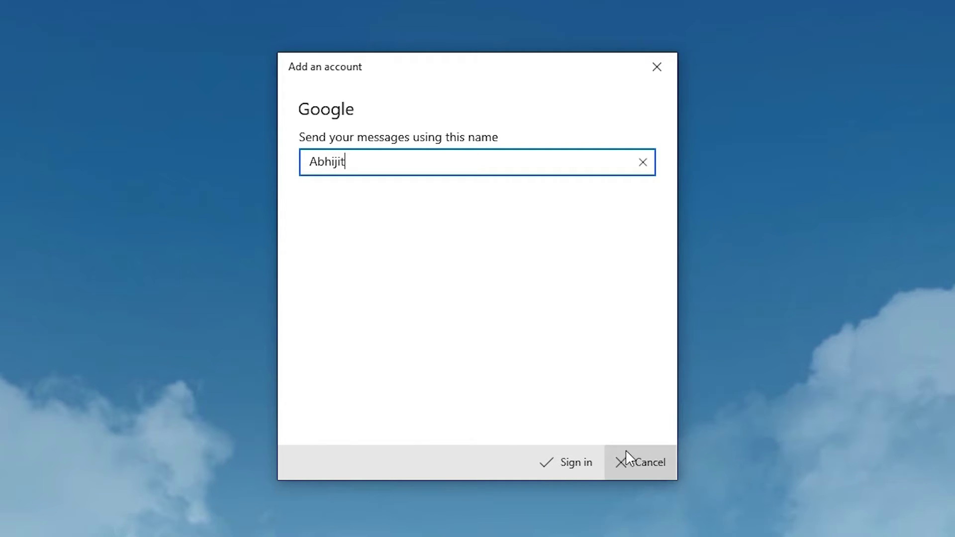
left_click(553, 471)
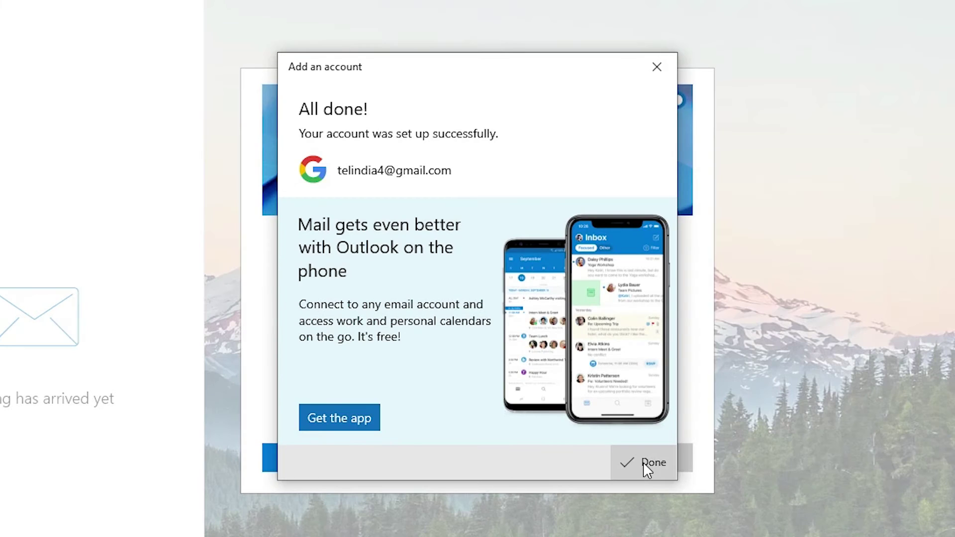
Close the account-created confirmation and agree to switch to the new Outlook
left_click(643, 461)
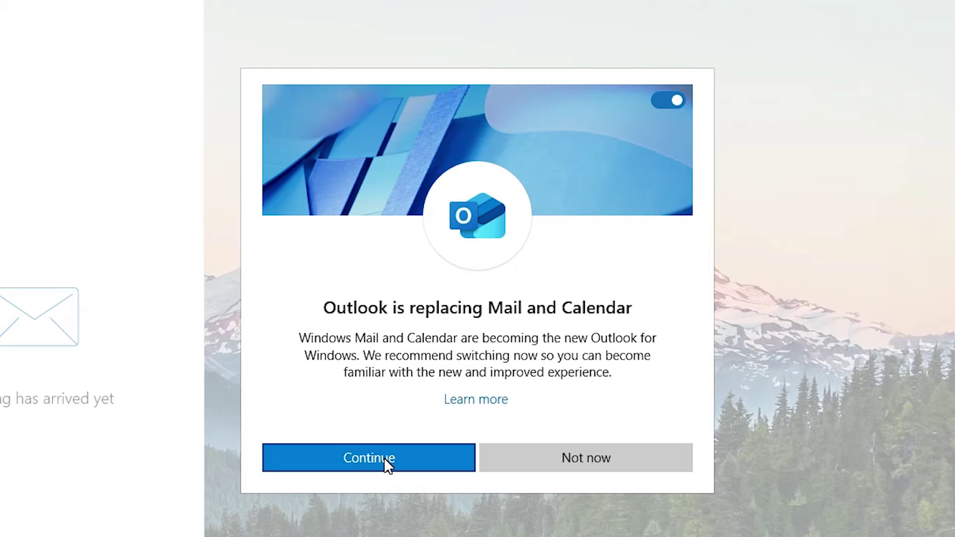
left_click(448, 449)
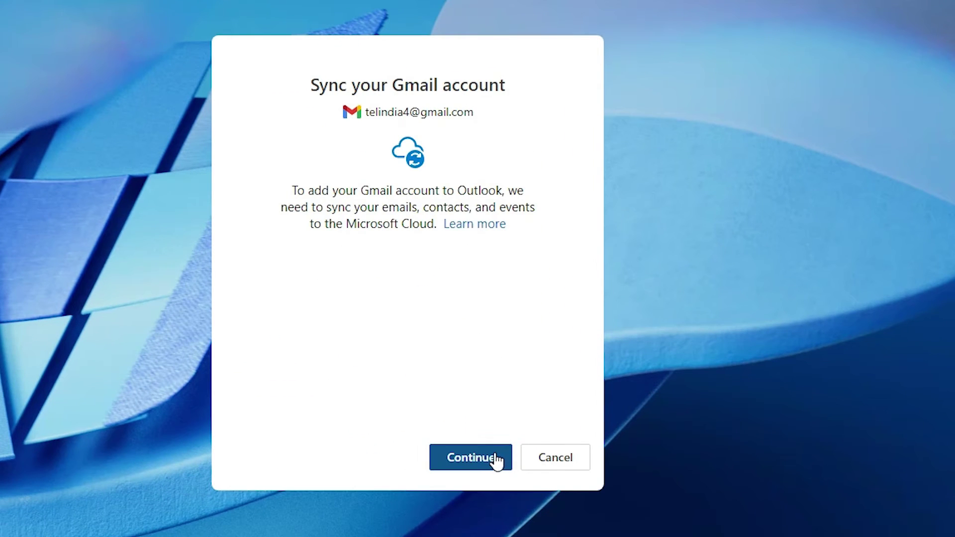
Sync the Gmail account into Outlook: sign in with the account password and approve Microsoft access
left_click(467, 461)
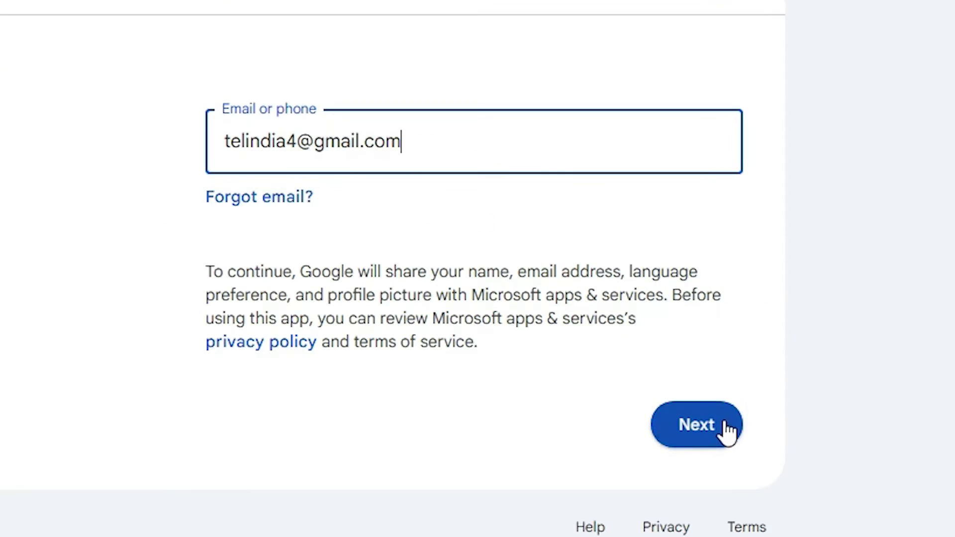
left_click(823, 383)
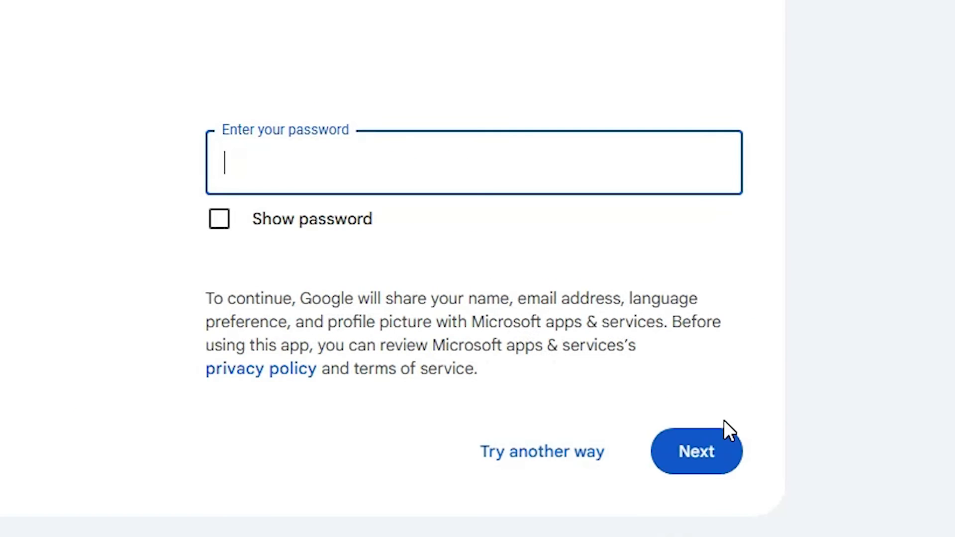
left_click(395, 158)
type("•")
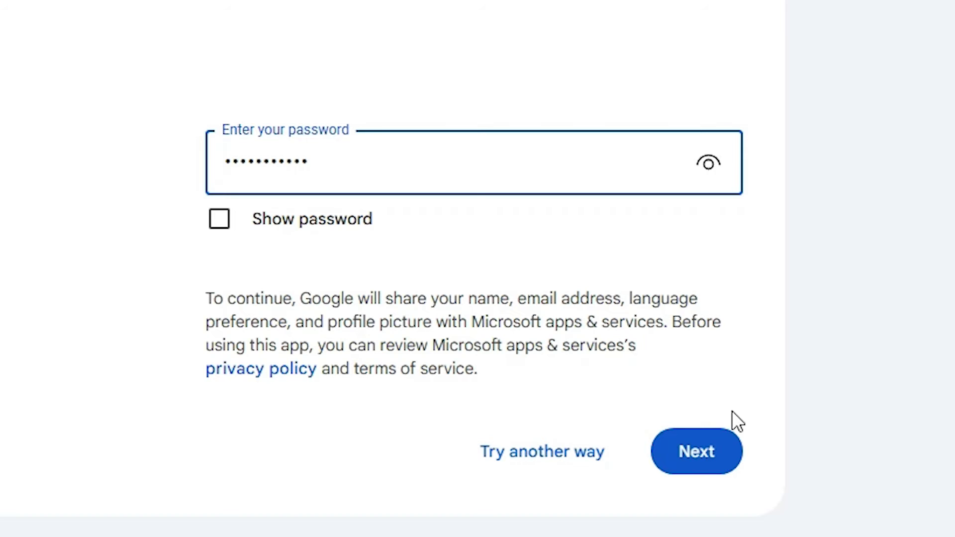
left_click(737, 449)
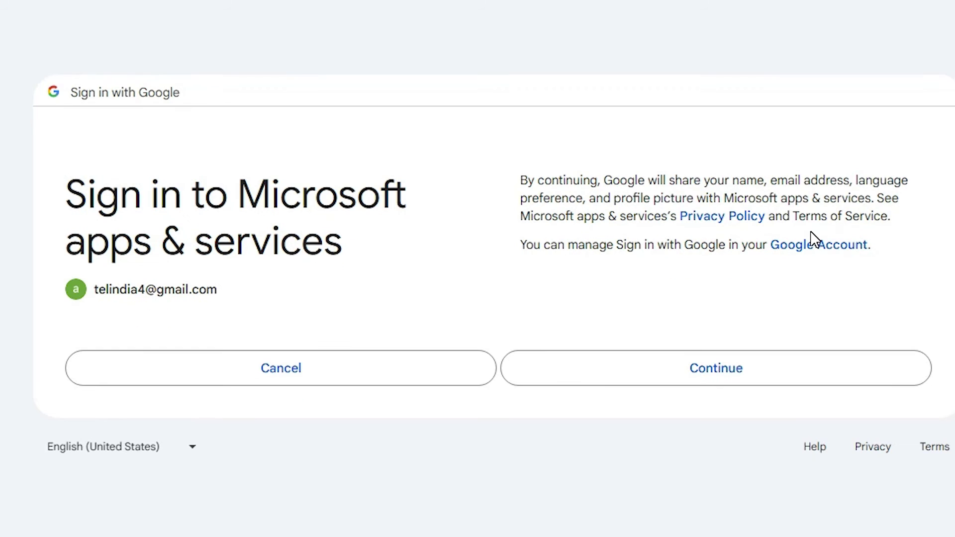
left_click(738, 358)
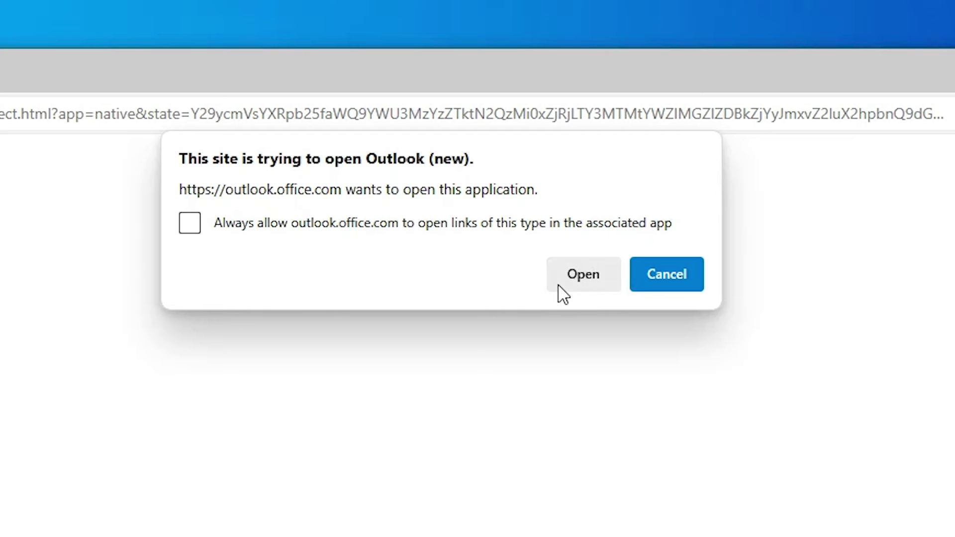
Return to Outlook, opt in to optional diagnostic data, and accept the privacy notices
left_click(572, 283)
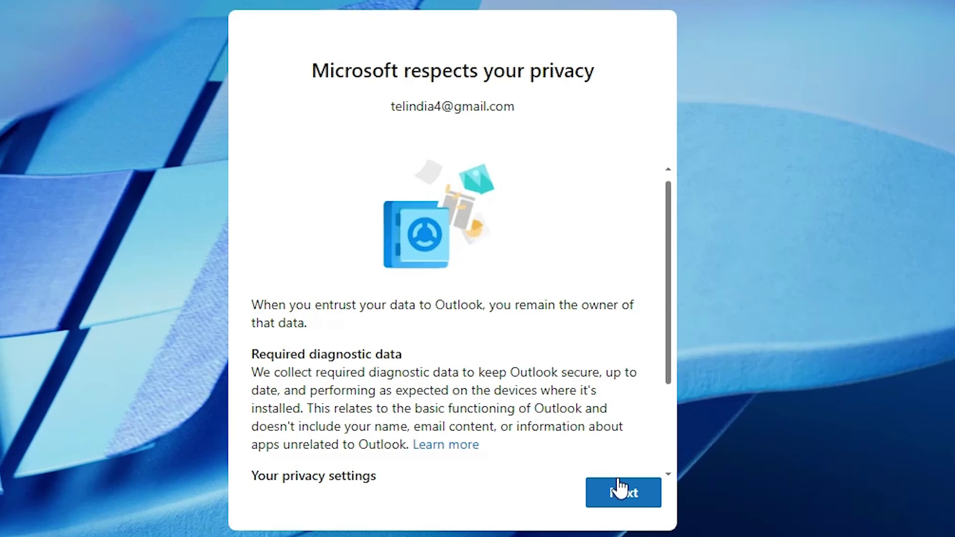
left_click(619, 490)
left_click(363, 416)
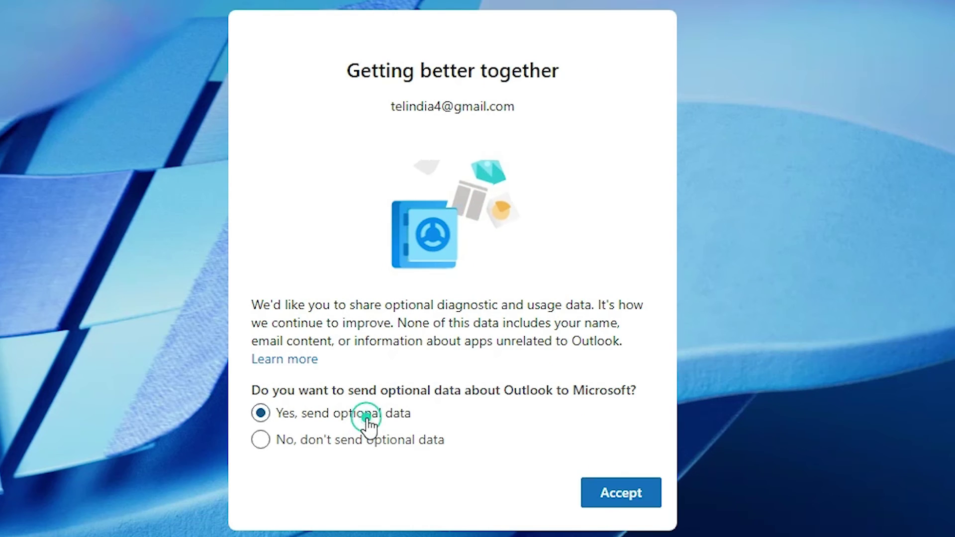
left_click(659, 497)
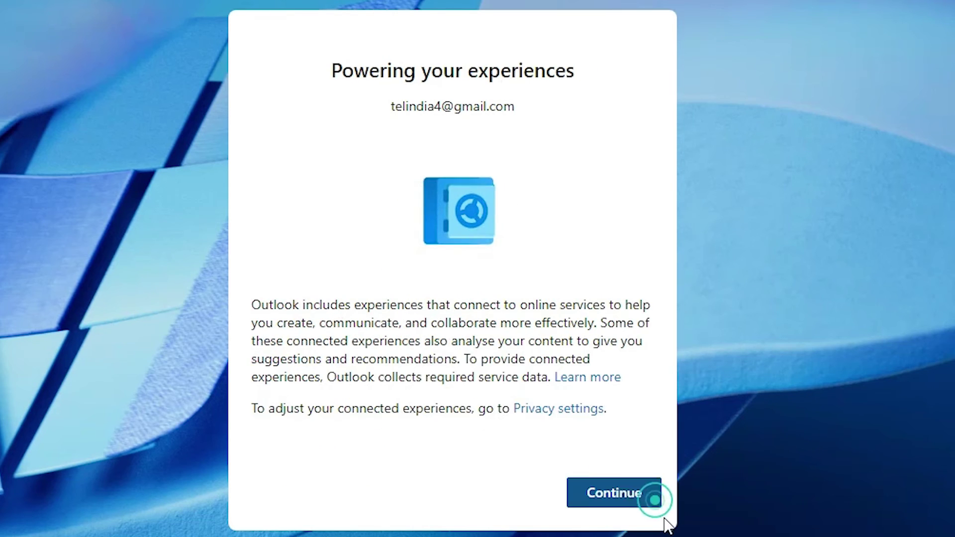
left_click(619, 491)
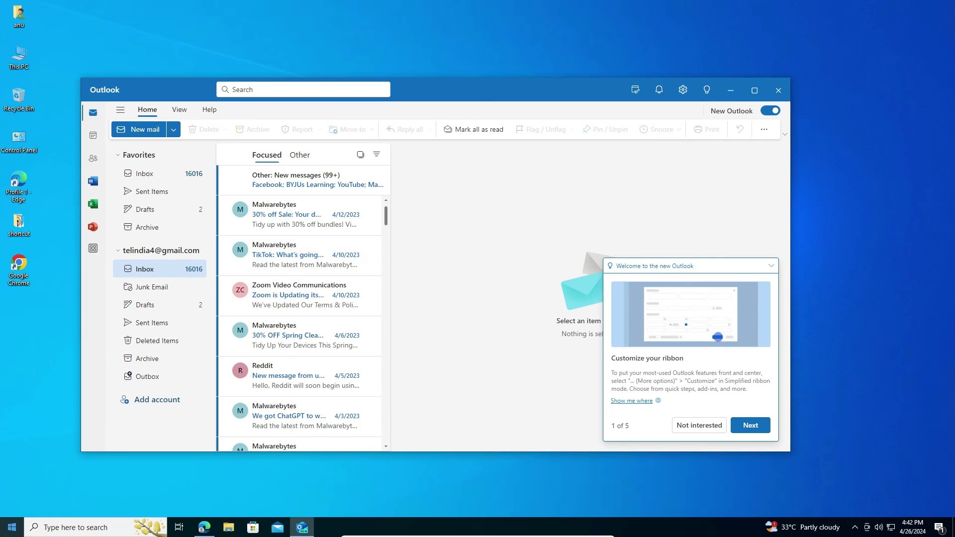
left_click(12, 527)
left_click(13, 527)
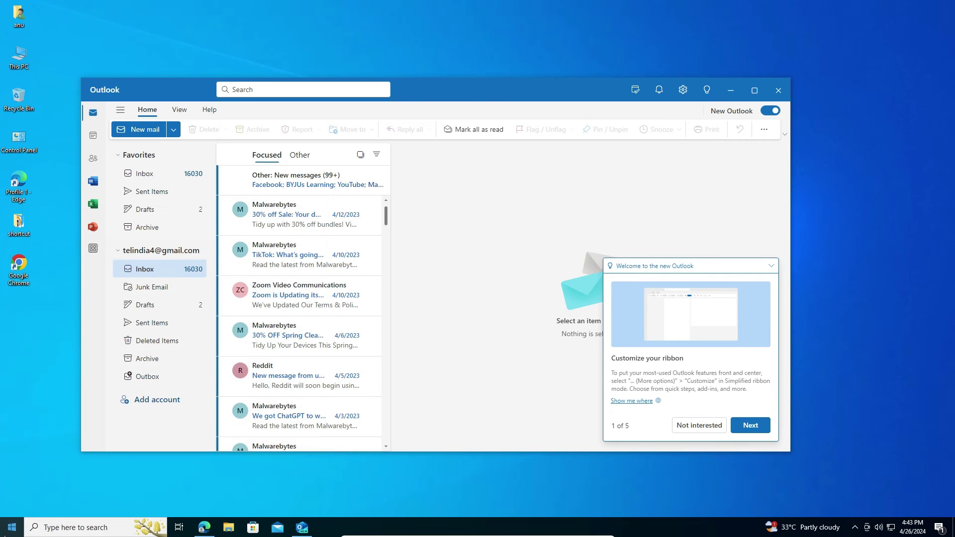